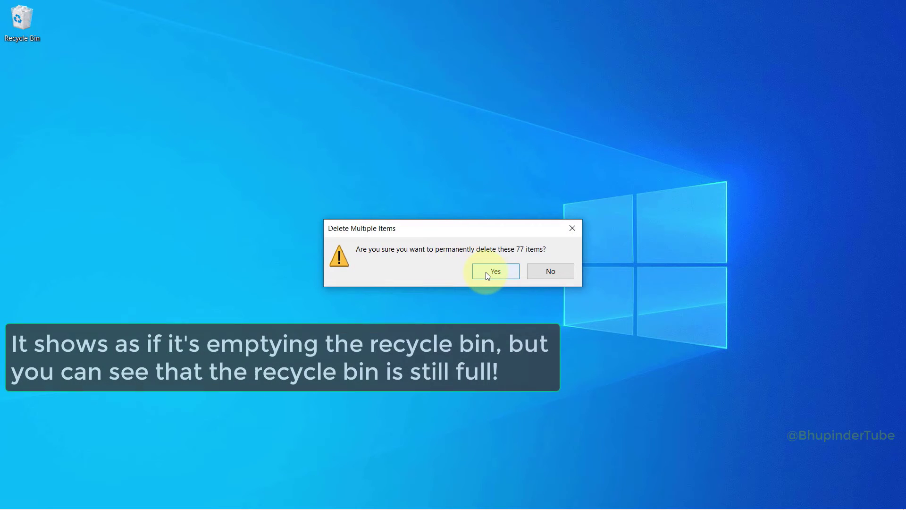
Confirm permanent deletion of the 77 items, then open the Recycle Bin to check it.
{"action": "left_click", "coordinate": [487, 273]}
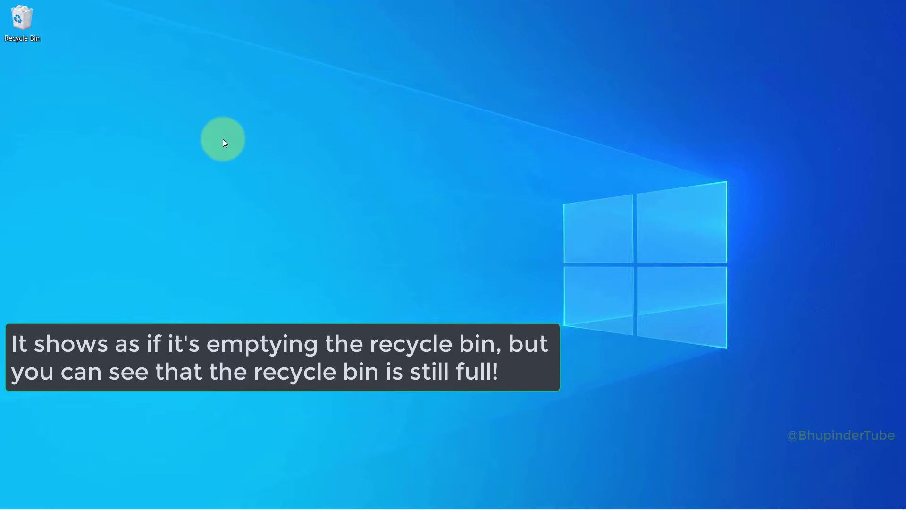
{"action": "double_click", "coordinate": [18, 22]}
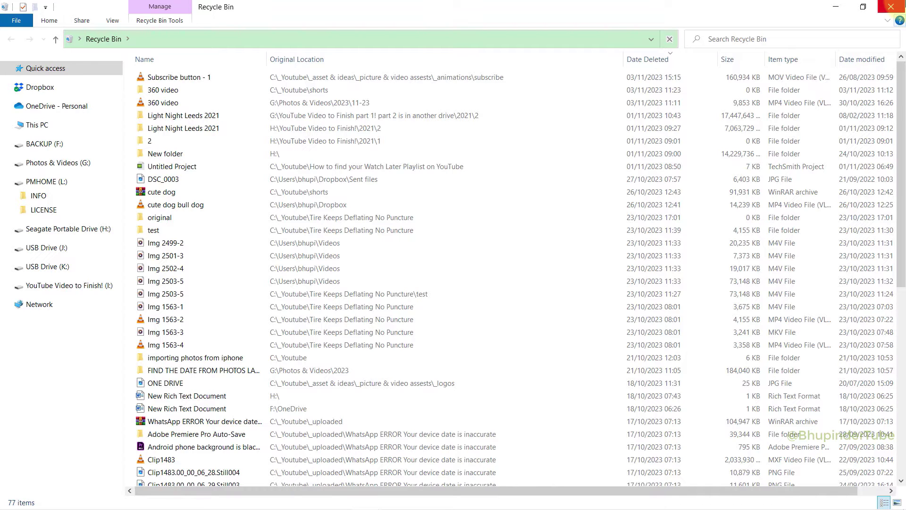
{"action": "left_click", "coordinate": [890, 7]}
Empty the Recycle Bin from its desktop icon's context menu and confirm the deletion.
{"action": "right_click", "coordinate": [23, 21]}
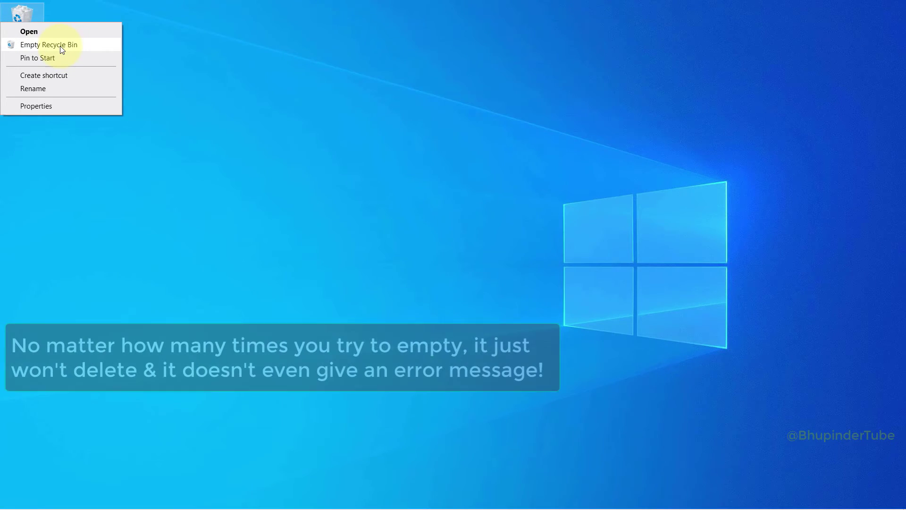
{"action": "left_click", "coordinate": [66, 52]}
{"action": "left_click", "coordinate": [508, 271]}
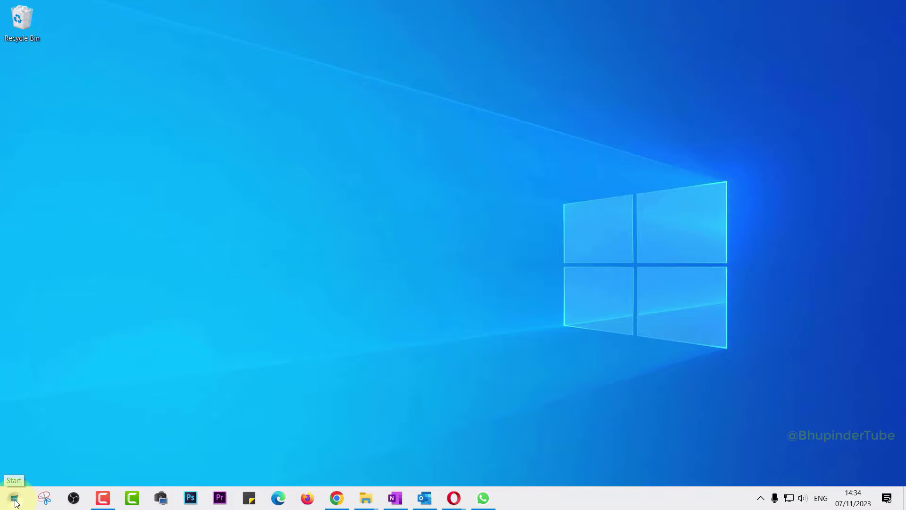
Go to Settings > System > Storage and open the Temporary files breakdown for Local Disk (C:).
{"action": "left_click", "coordinate": [14, 499]}
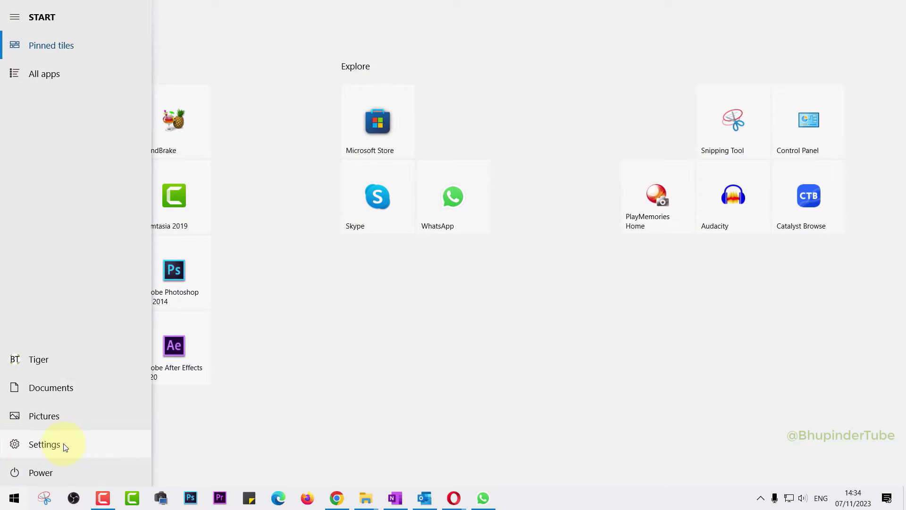
{"action": "left_click", "coordinate": [45, 444]}
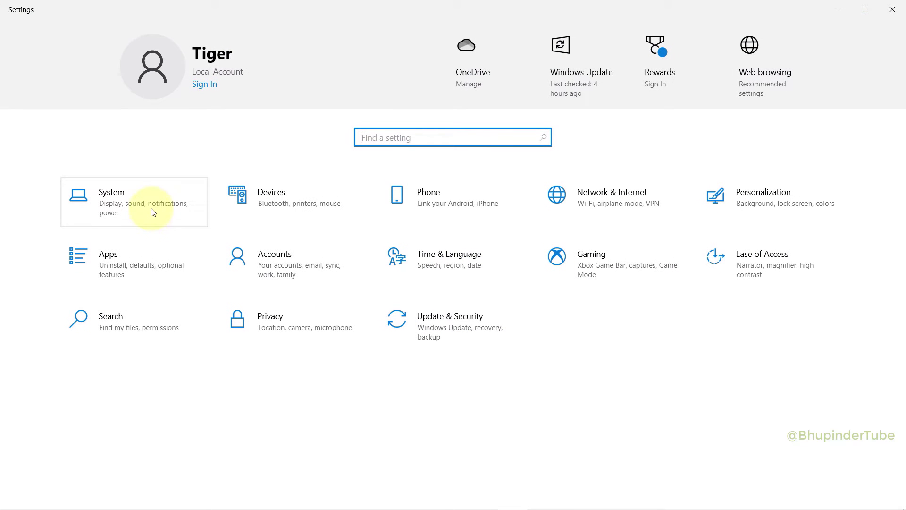
{"action": "left_click", "coordinate": [151, 215]}
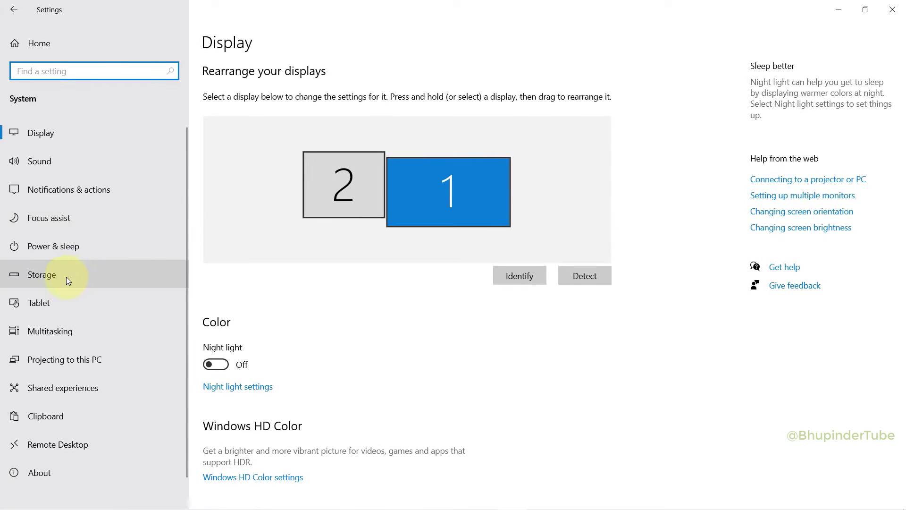
{"action": "left_click", "coordinate": [75, 277]}
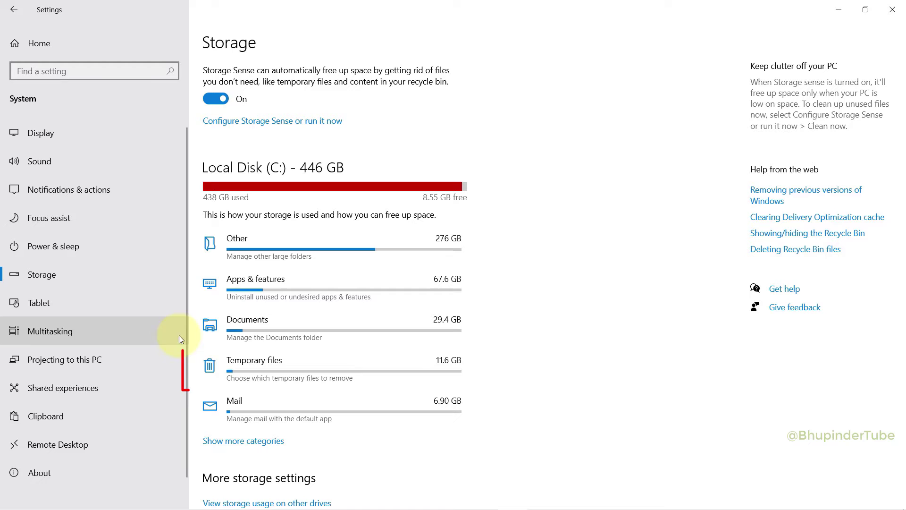
{"action": "left_click", "coordinate": [368, 370]}
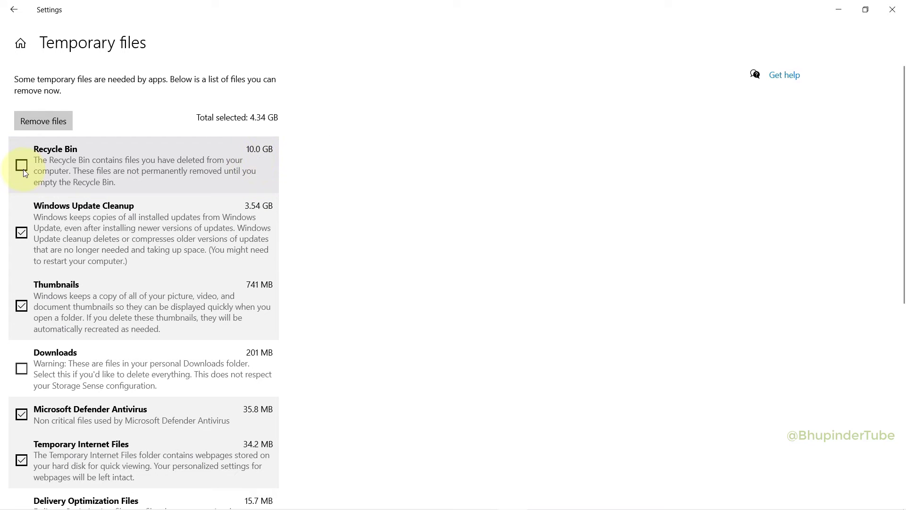
Tick the 10.0 GB Recycle Bin in Temporary files, raising the selection to 14.4 GB.
{"action": "left_click", "coordinate": [22, 166]}
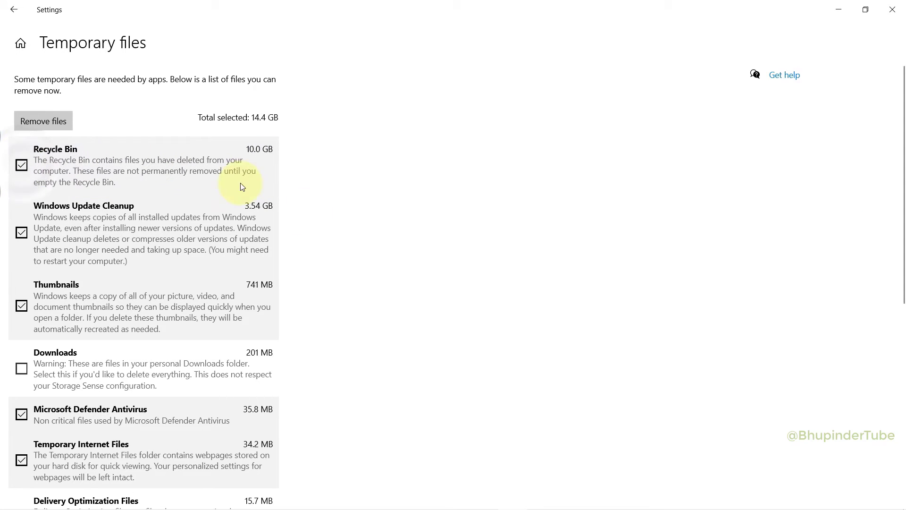
{"action": "scroll", "coordinate": [410, 339], "scroll_direction": "down", "scroll_amount": 5}
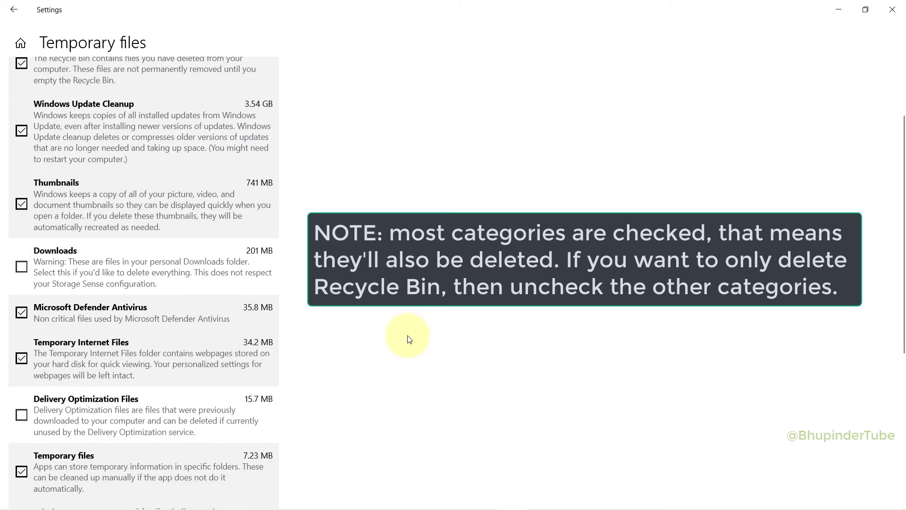
{"action": "scroll", "coordinate": [409, 338], "scroll_direction": "down", "scroll_amount": 2}
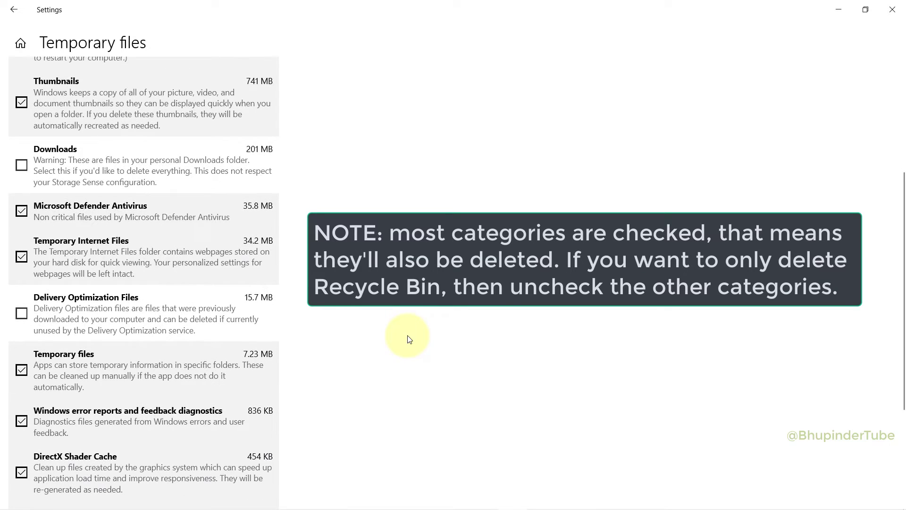
{"action": "scroll", "coordinate": [410, 339], "scroll_direction": "down", "scroll_amount": 2}
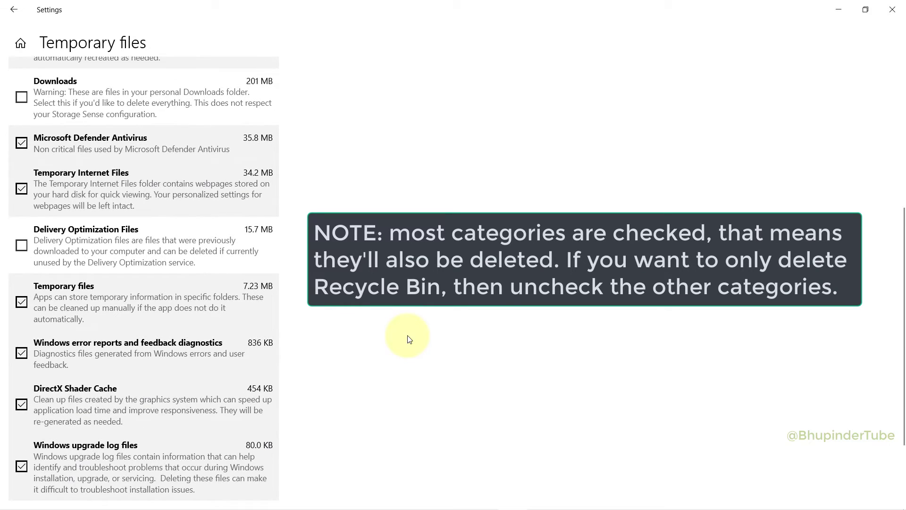
{"action": "scroll", "coordinate": [409, 338], "scroll_direction": "down", "scroll_amount": 2}
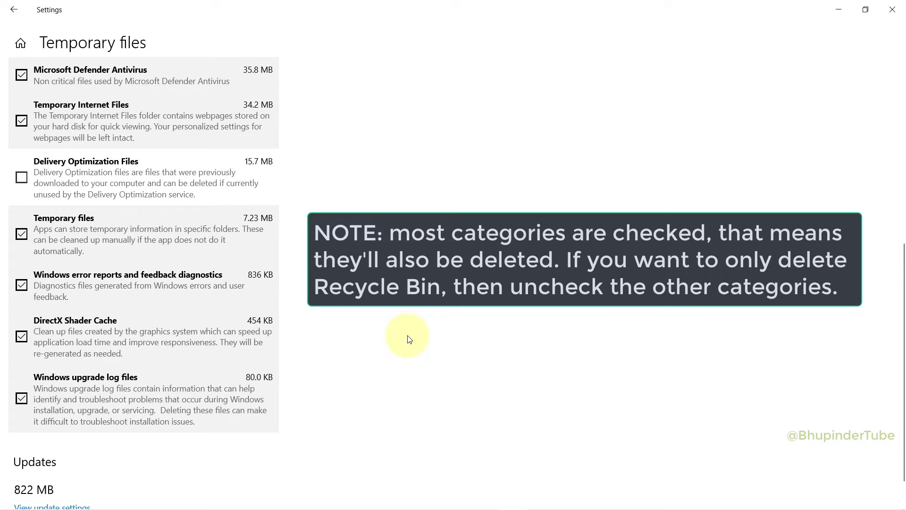
{"action": "scroll", "coordinate": [409, 339], "scroll_direction": "down", "scroll_amount": 1}
{"action": "scroll", "coordinate": [409, 339], "scroll_direction": "up", "scroll_amount": 10}
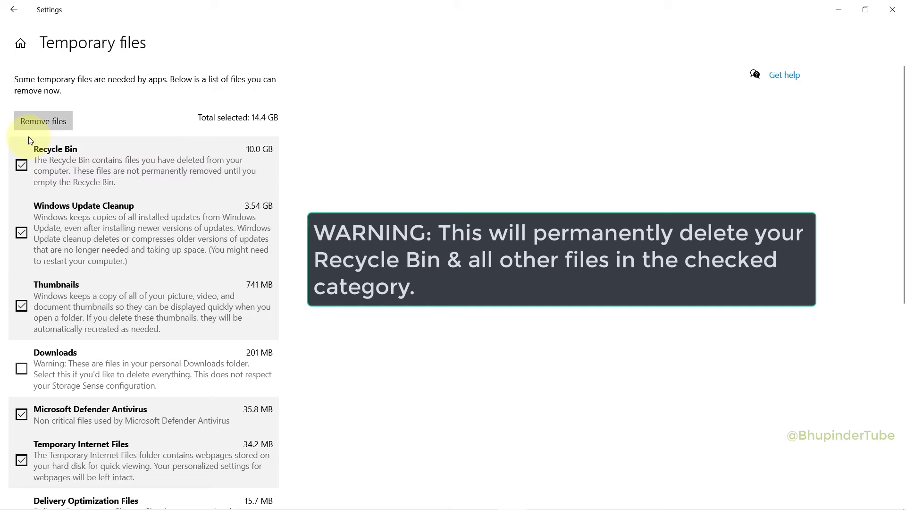
Remove the selected temporary files, leaving the Recycle Bin at 0 bytes, and close Settings.
{"action": "left_click", "coordinate": [47, 122]}
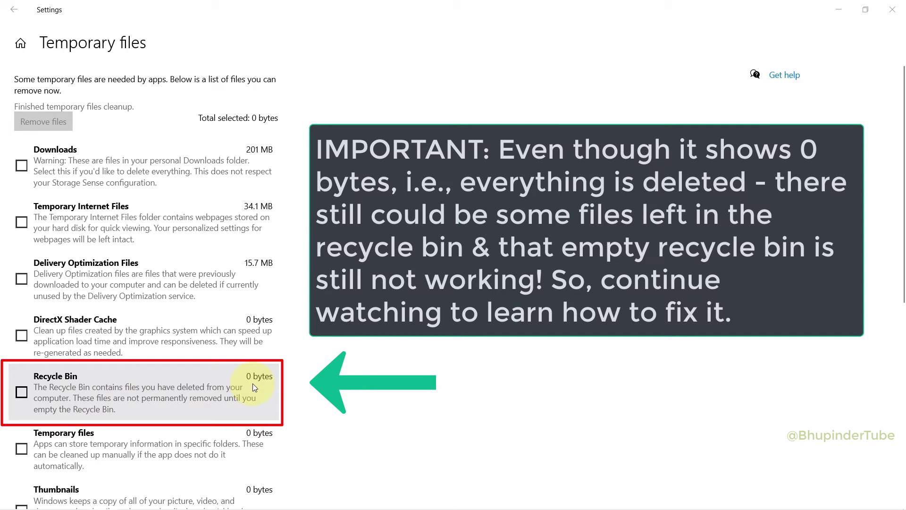
{"action": "left_click", "coordinate": [891, 9]}
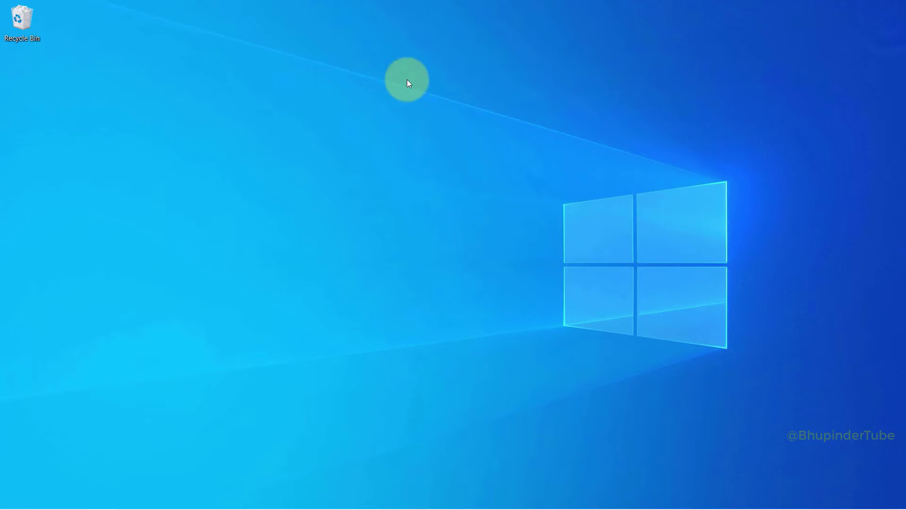
Check the 8 remaining Recycle Bin items, then empty the bin and confirm their deletion.
{"action": "double_click", "coordinate": [11, 21]}
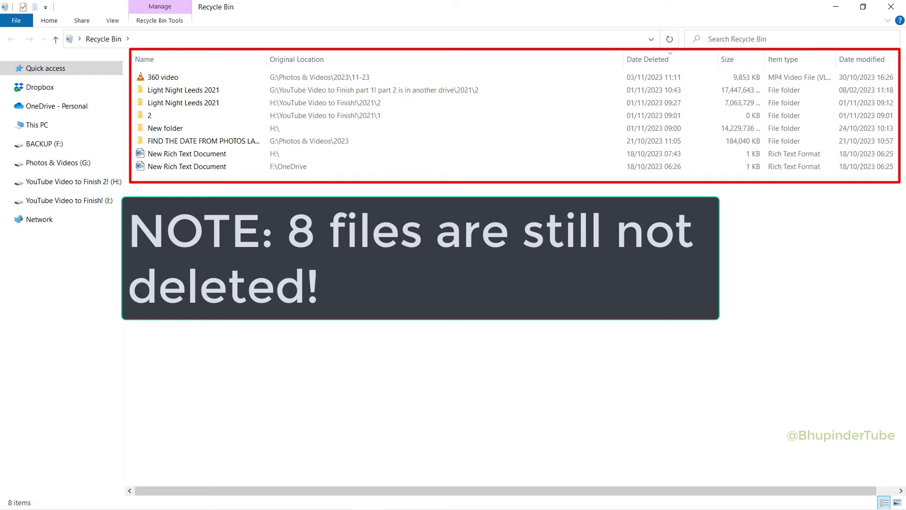
{"action": "left_click", "coordinate": [899, 4]}
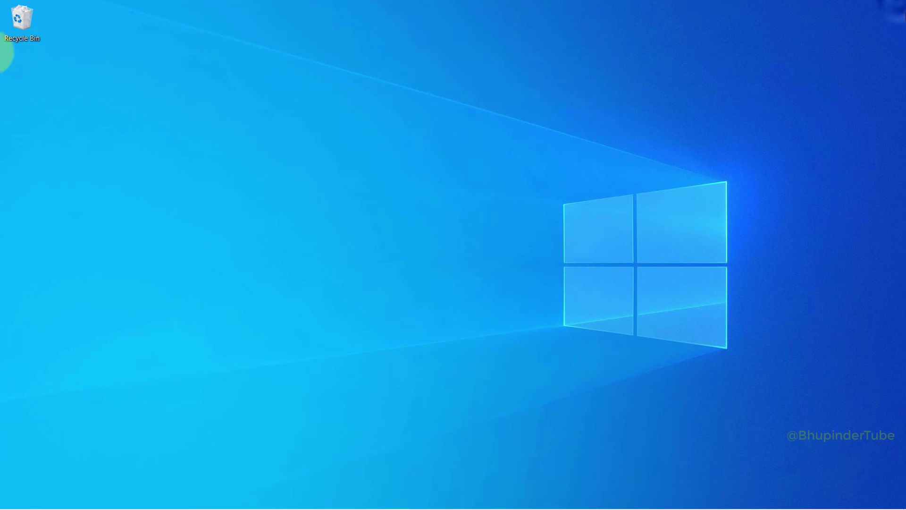
{"action": "right_click", "coordinate": [23, 24]}
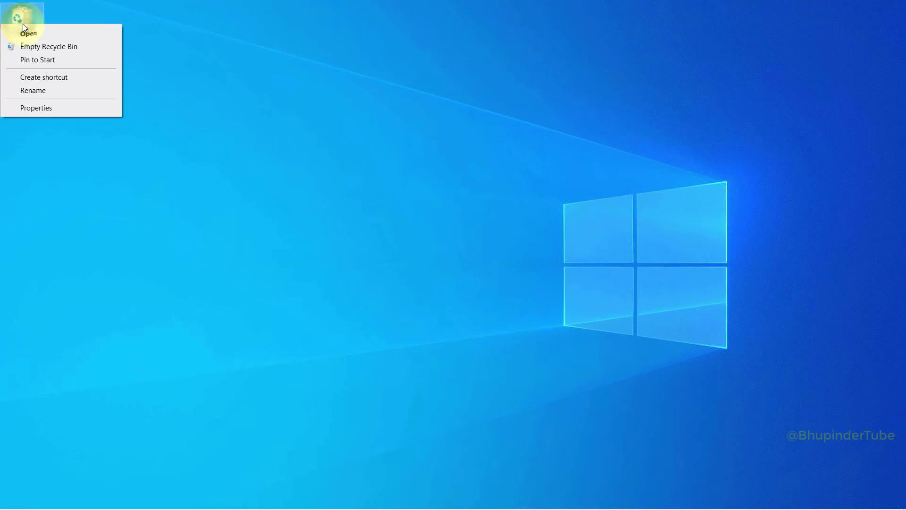
{"action": "left_click", "coordinate": [70, 47]}
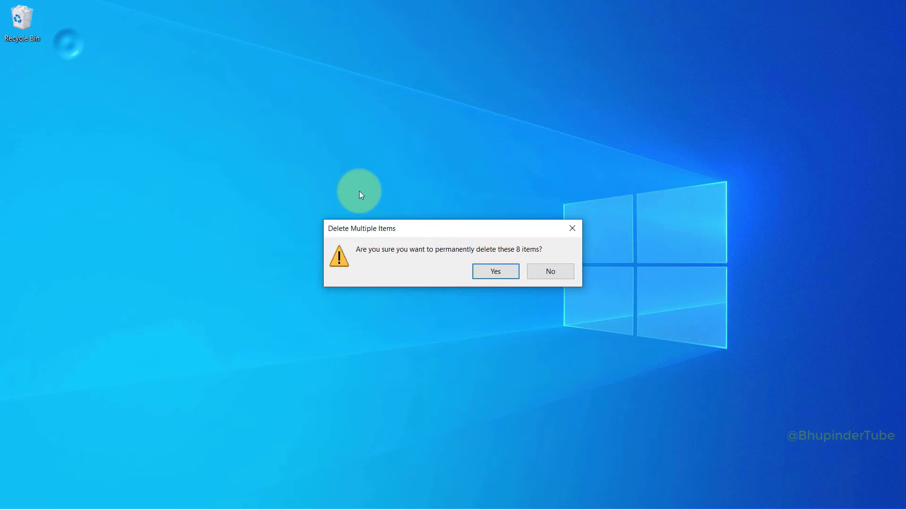
{"action": "left_click", "coordinate": [510, 275]}
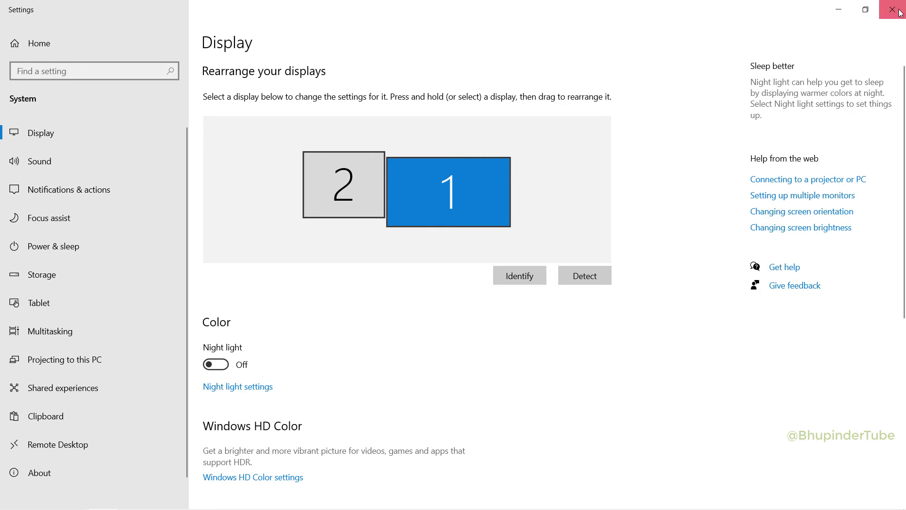
Close Settings and the browser, then restart the computer from the Start menu's power options.
{"action": "left_click", "coordinate": [894, 11]}
{"action": "left_click", "coordinate": [893, 11]}
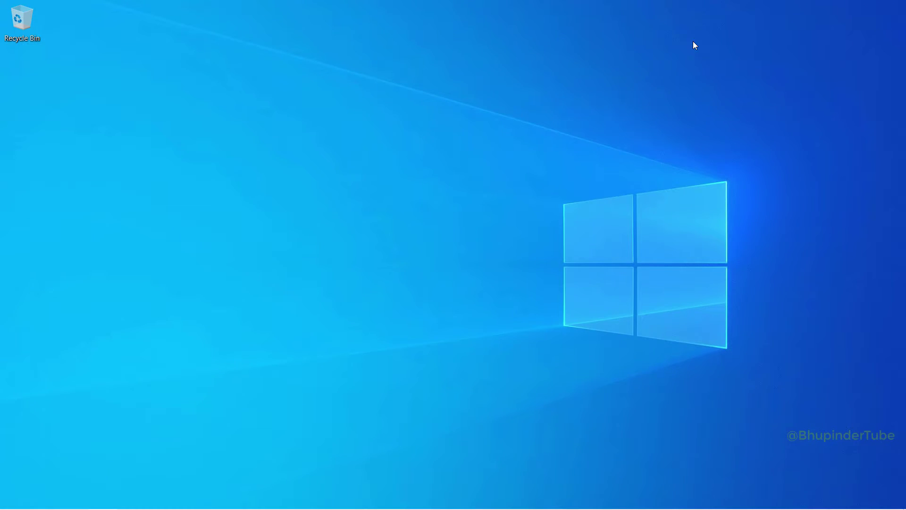
{"action": "left_click", "coordinate": [11, 500]}
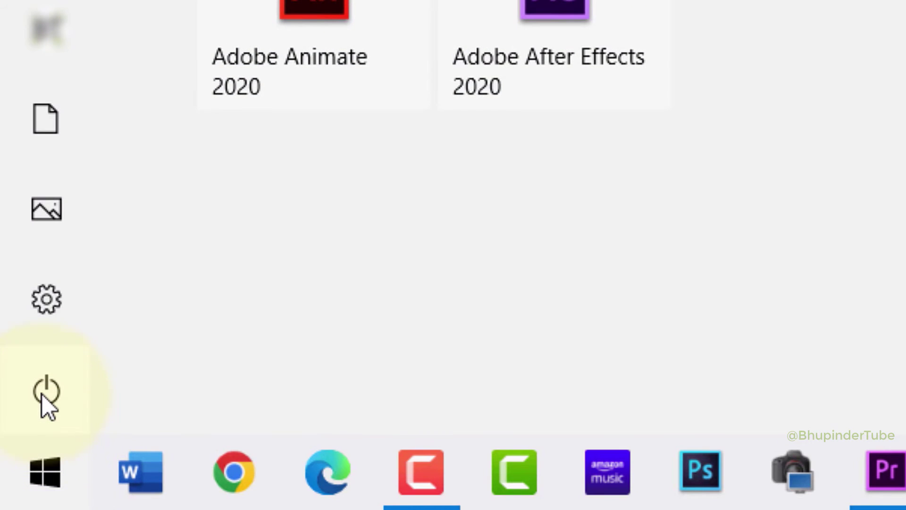
{"action": "left_click", "coordinate": [97, 394]}
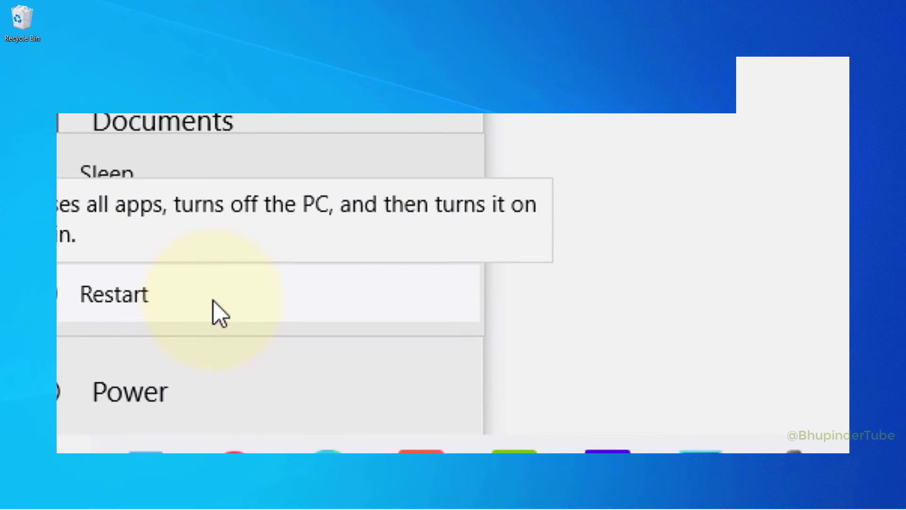
{"action": "left_click", "coordinate": [213, 301]}
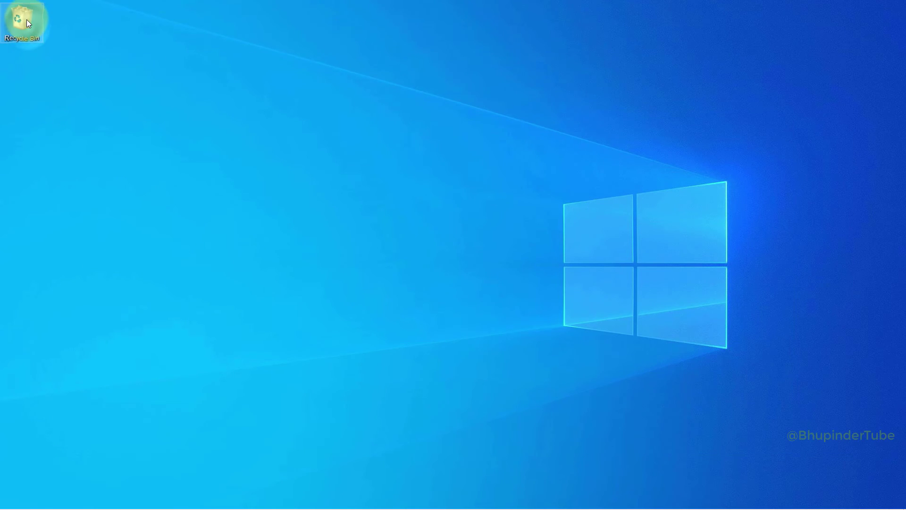
Permanently delete all 307 Recycle Bin items and reopen the bin to confirm 0 items.
{"action": "right_click", "coordinate": [26, 20]}
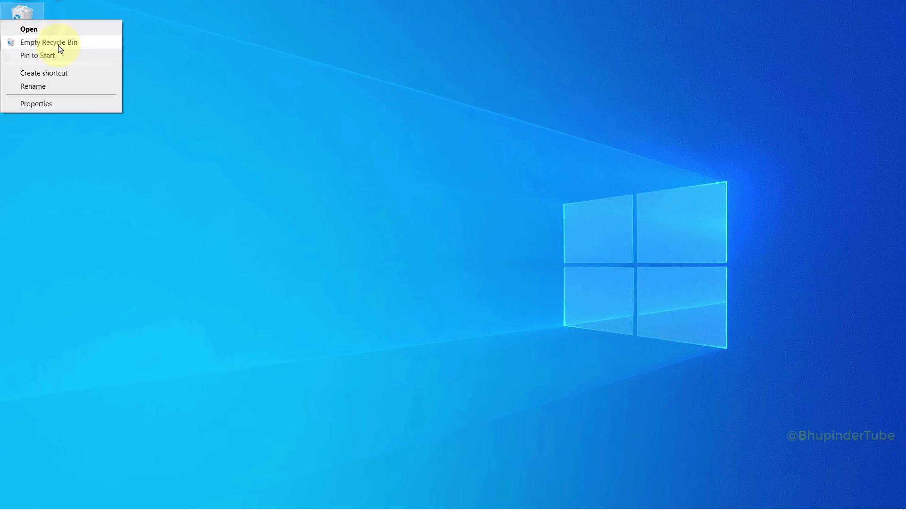
{"action": "left_click", "coordinate": [83, 42]}
{"action": "left_click", "coordinate": [511, 273]}
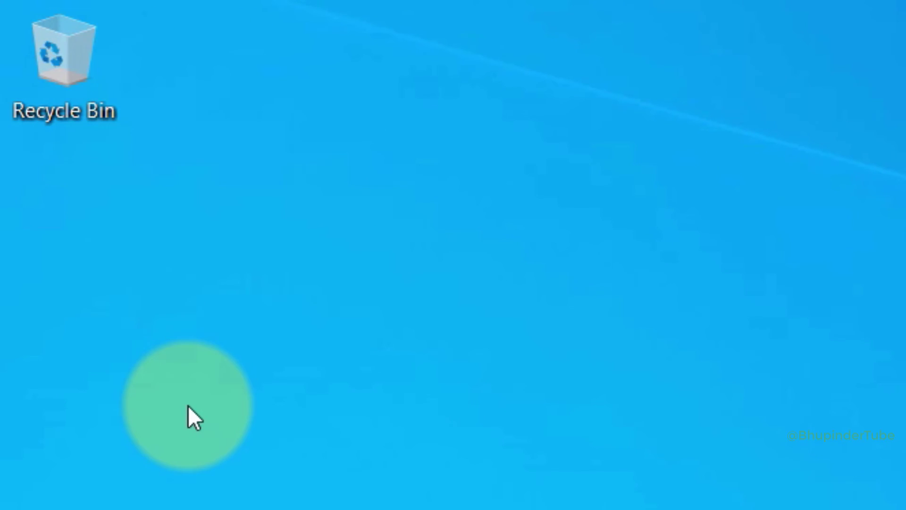
{"action": "double_click", "coordinate": [89, 64]}
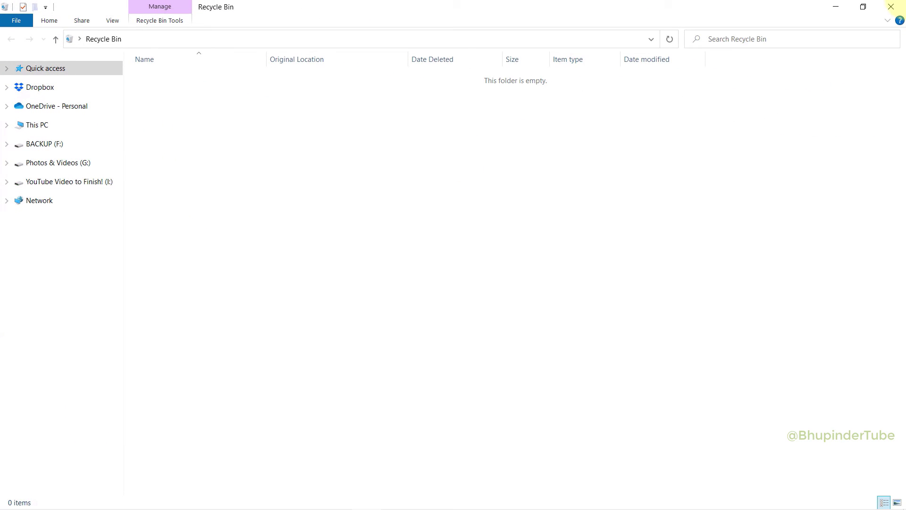
{"action": "left_click", "coordinate": [901, 6]}
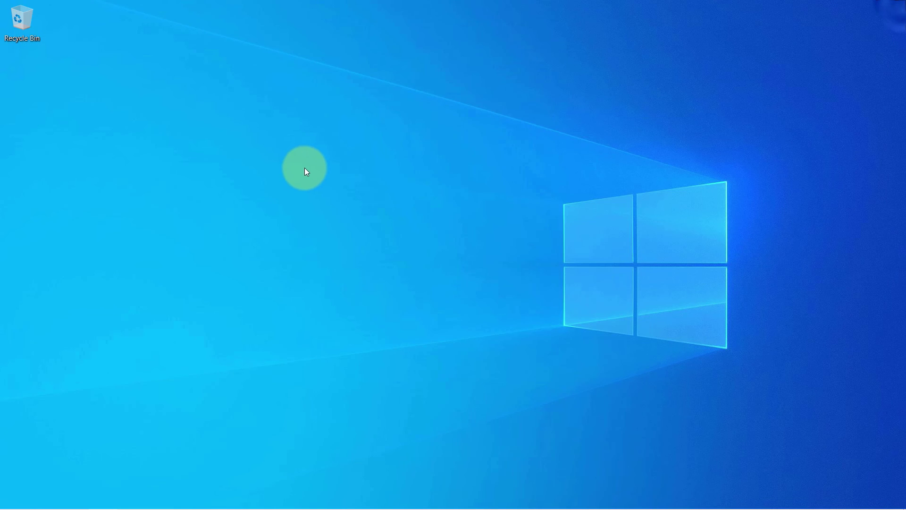